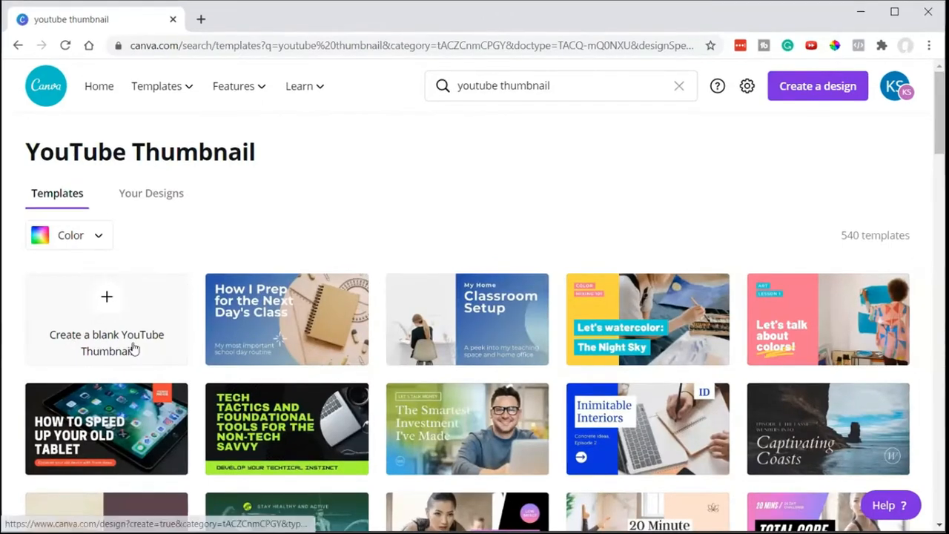
# Step: Create a blank YouTube thumbnail design and set its background to the bright green #5BFF15
pyautogui.click(117, 315)
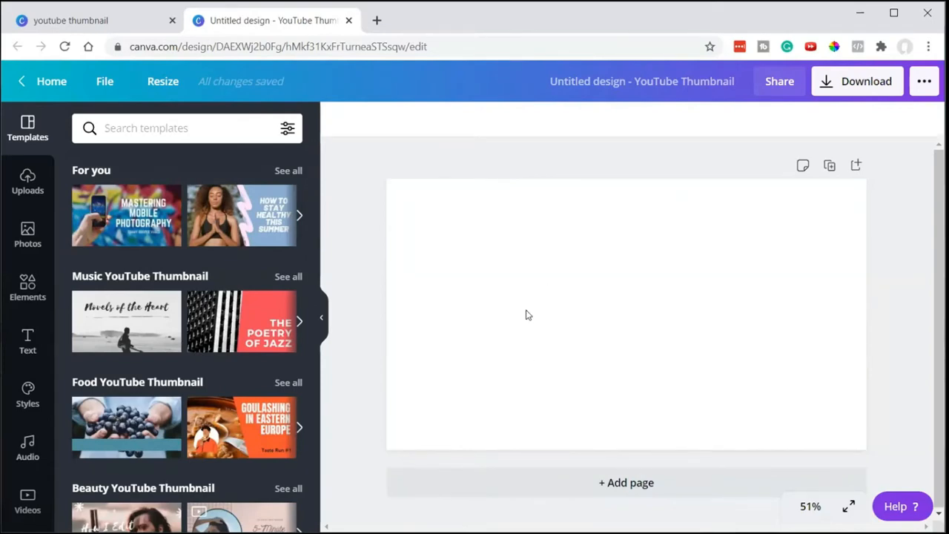
pyautogui.click(437, 212)
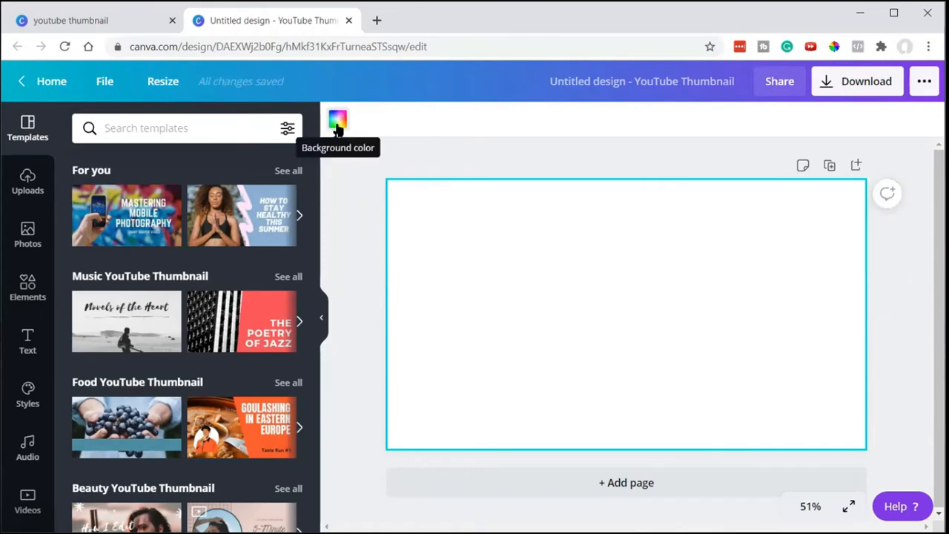
pyautogui.click(338, 123)
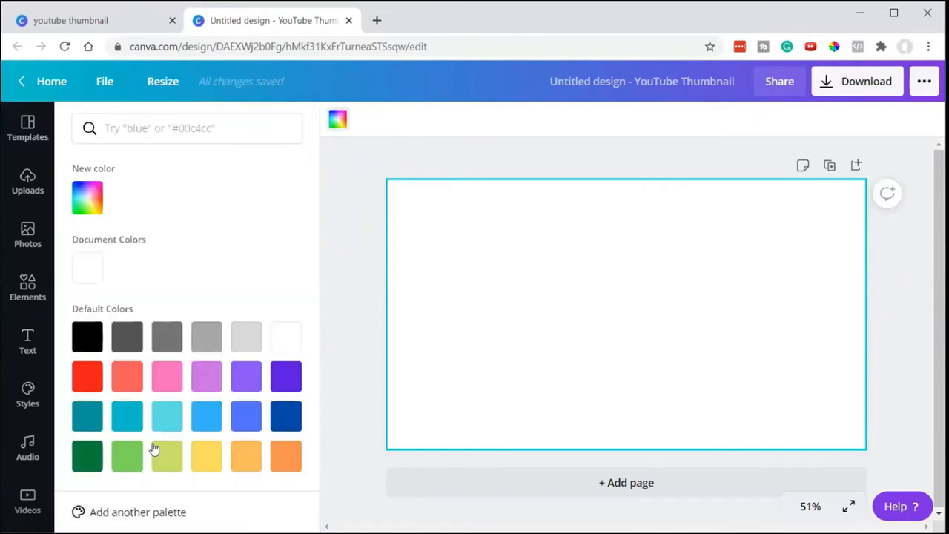
pyautogui.click(128, 456)
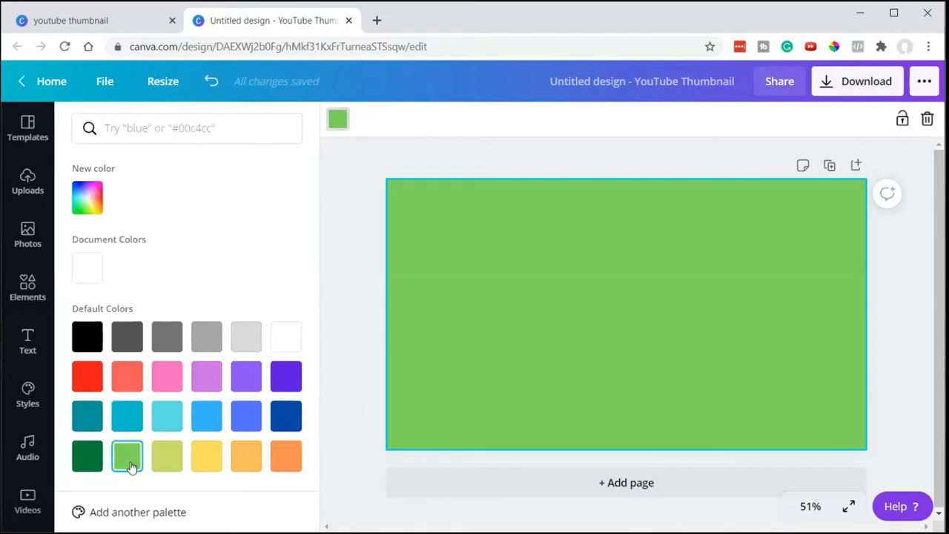
pyautogui.click(87, 198)
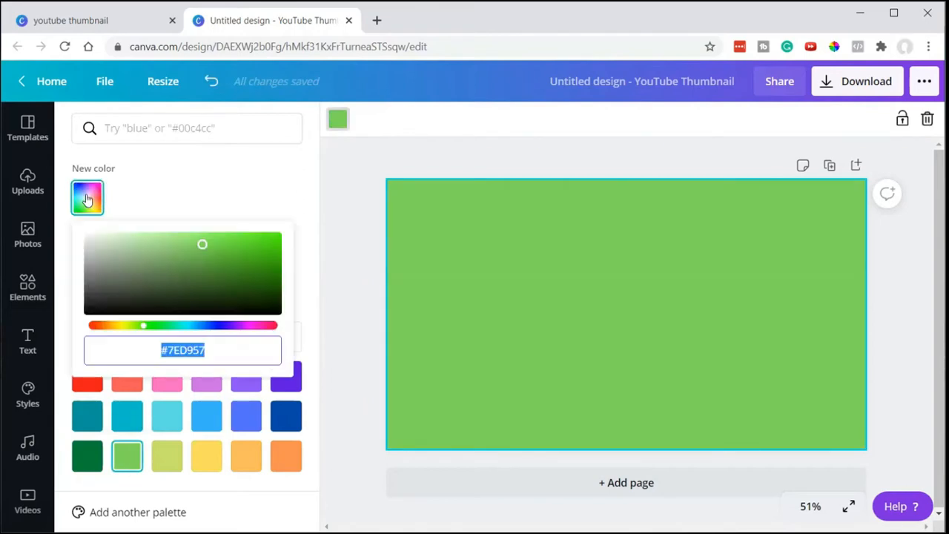
pyautogui.moveTo(203, 248); pyautogui.dragTo(268, 232)
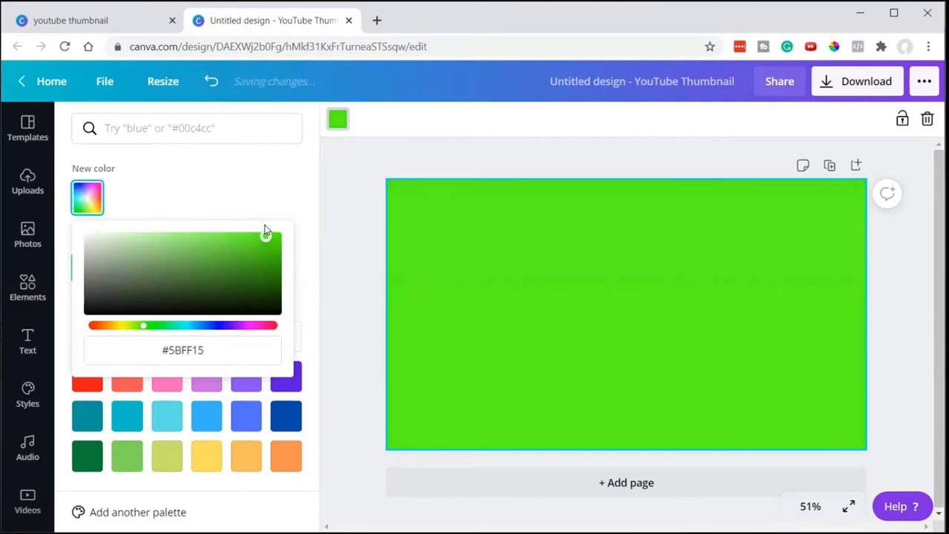
pyautogui.click(349, 226)
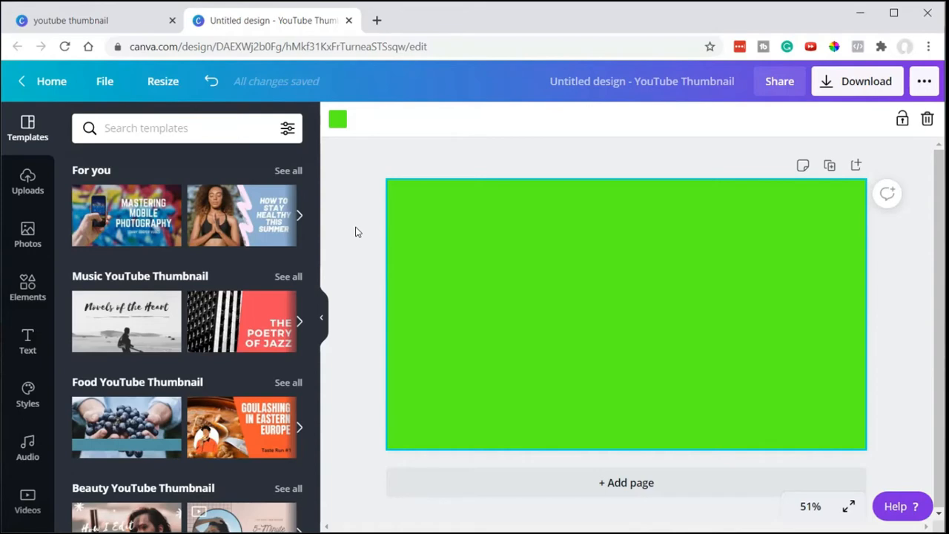
pyautogui.click(346, 265)
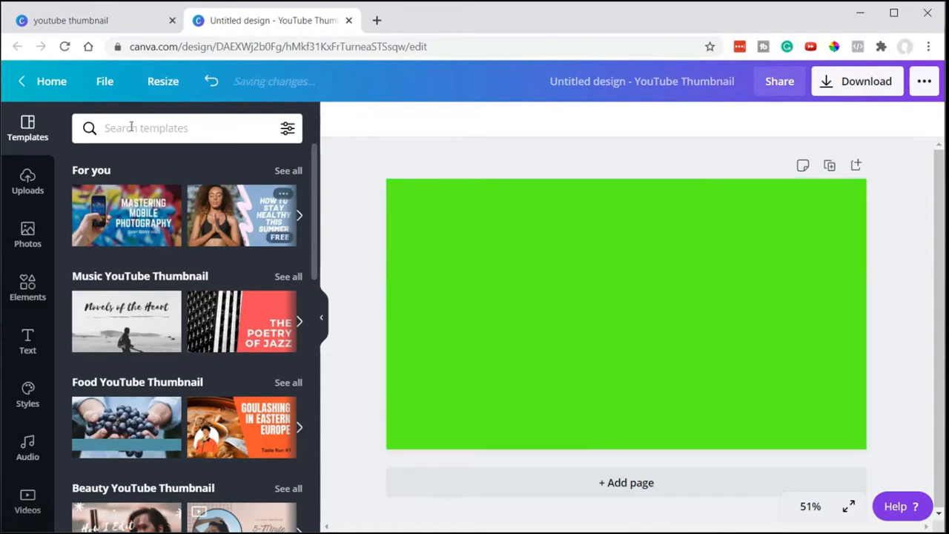
# Step: Search the elements for "button" and add the plain orange-red rounded button to the page
pyautogui.click(25, 294)
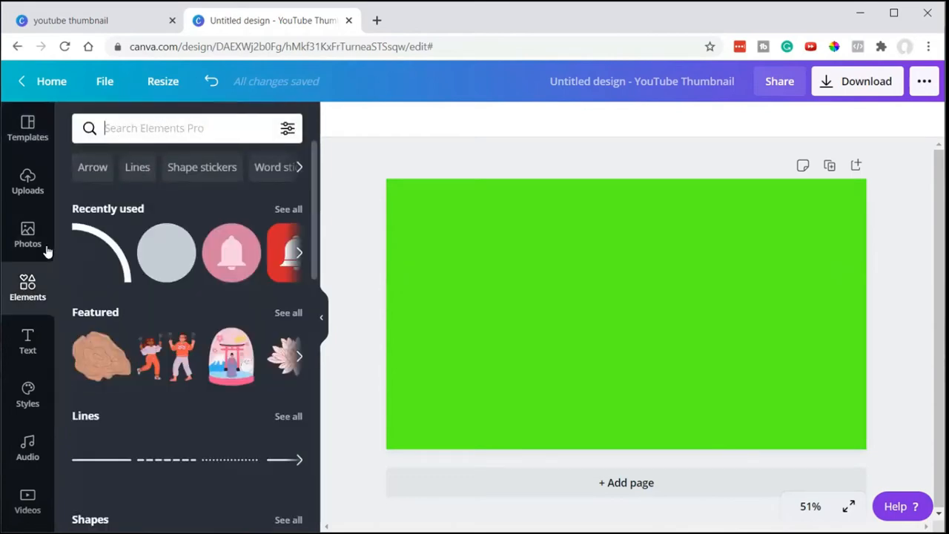
pyautogui.click(165, 126)
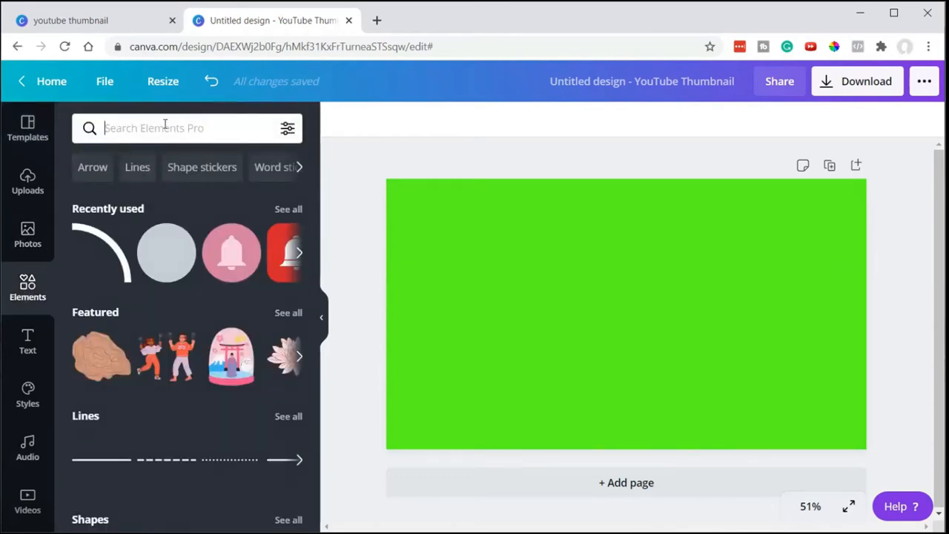
pyautogui.write('button')
pyautogui.press('Return')
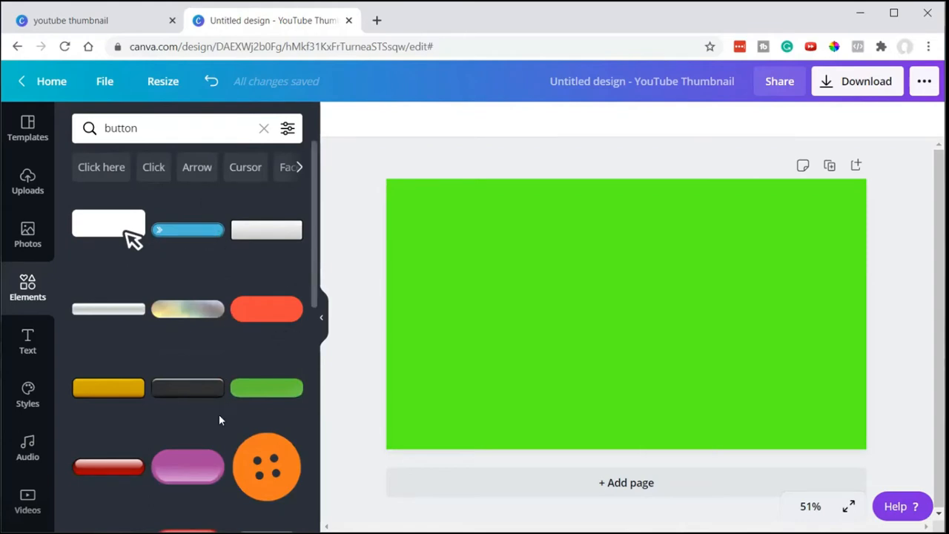
pyautogui.scroll(-2, 165, 433)
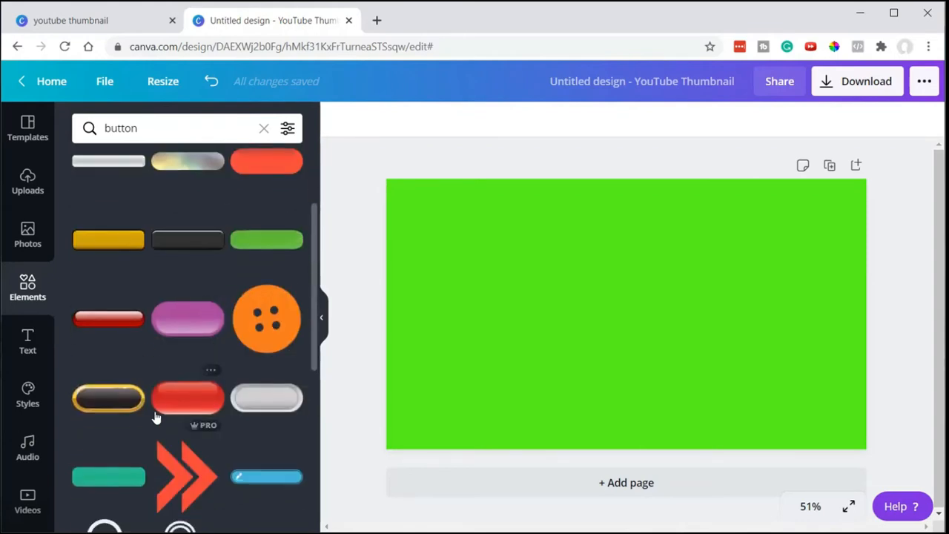
pyautogui.scroll(1, 156, 418)
pyautogui.scroll(-1, 159, 413)
pyautogui.scroll(2, 153, 369)
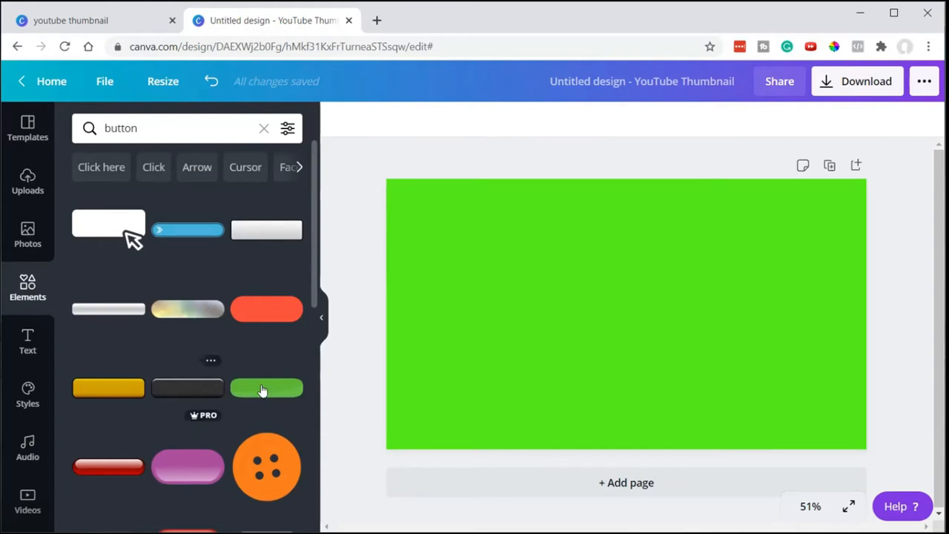
pyautogui.click(261, 314)
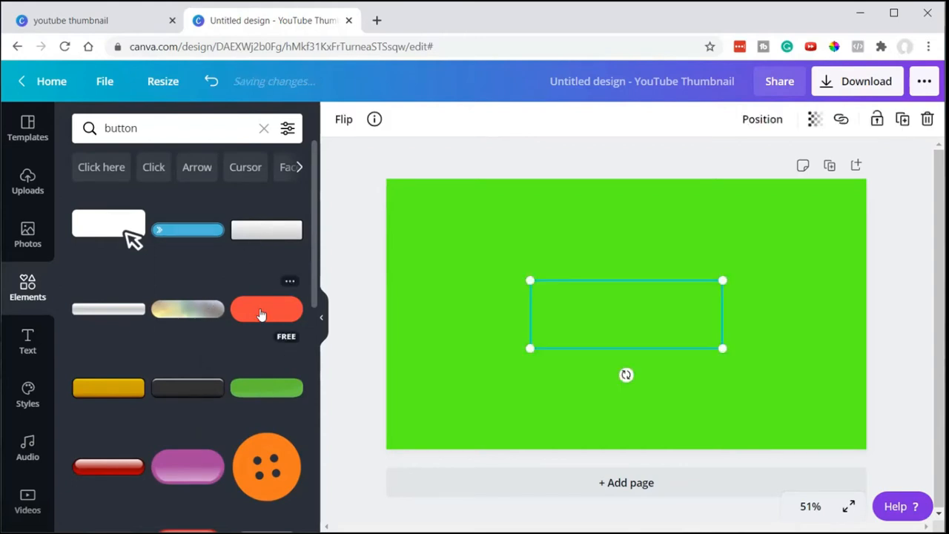
# Step: Add a heading text to the page reading SUBSCRIBE
pyautogui.click(26, 347)
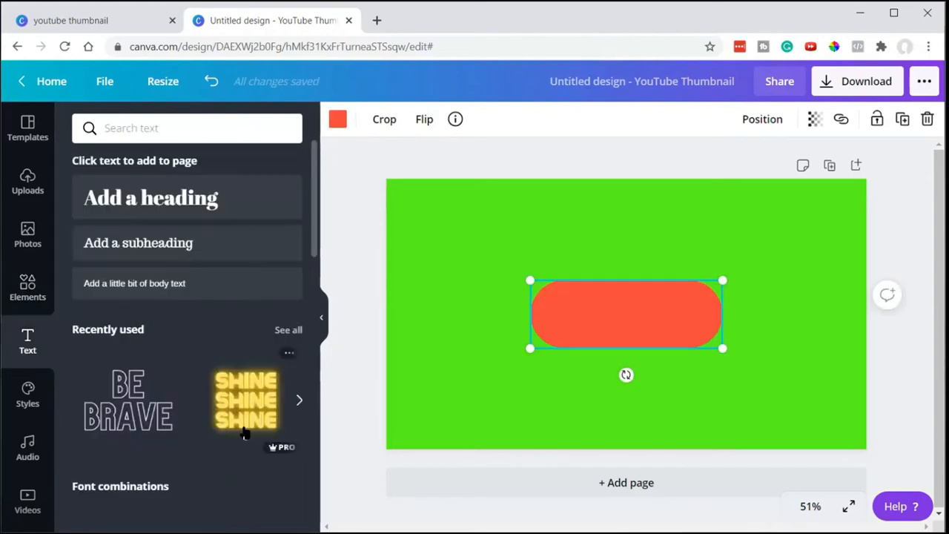
pyautogui.scroll(-4, 158, 439)
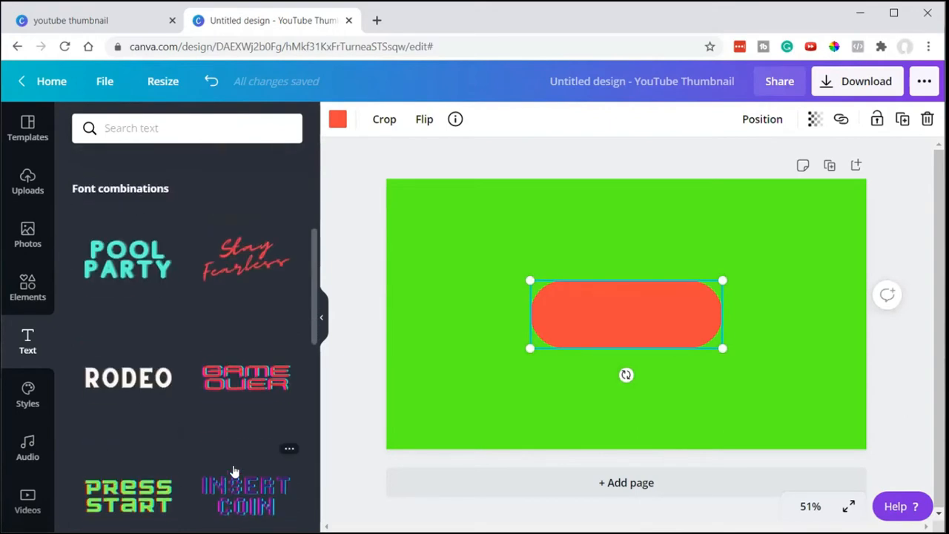
pyautogui.scroll(-1, 131, 437)
pyautogui.scroll(4, 136, 416)
pyautogui.scroll(1, 136, 415)
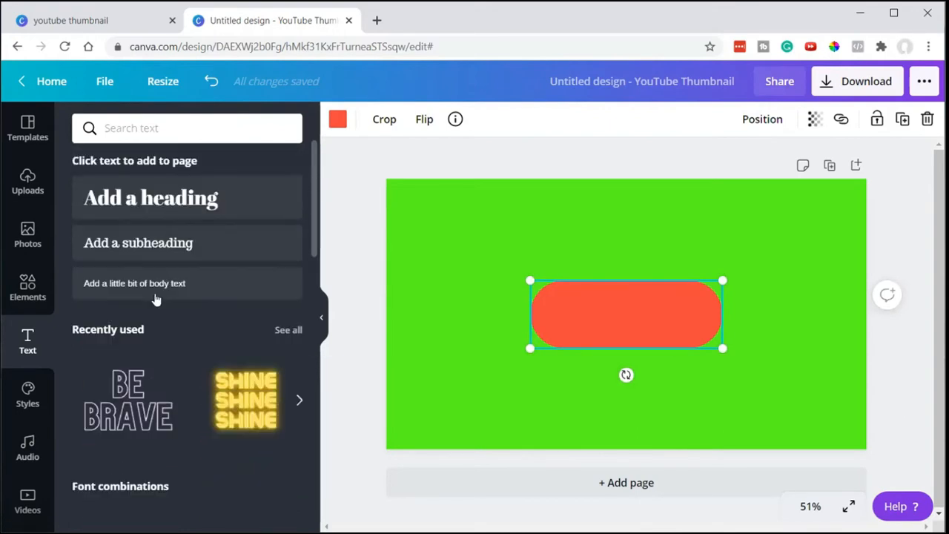
pyautogui.click(146, 208)
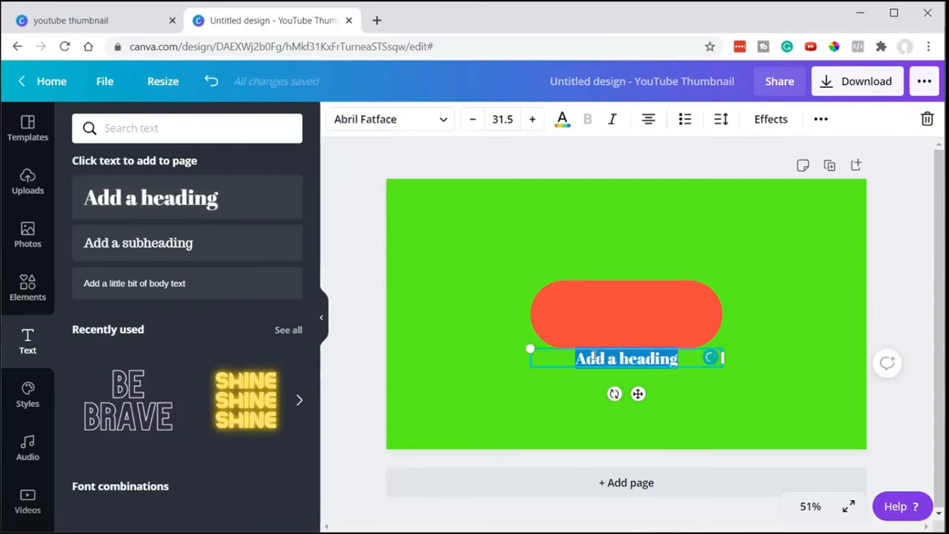
pyautogui.write('S')
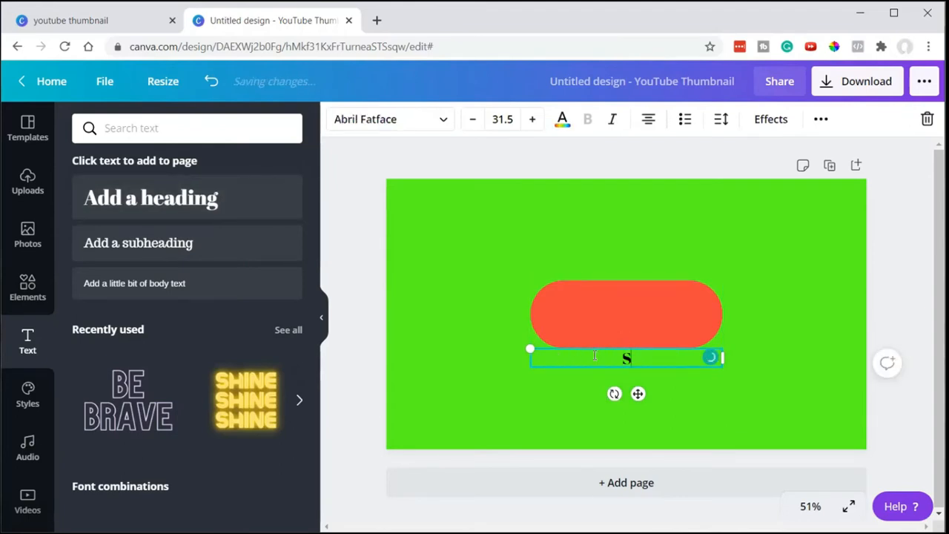
pyautogui.write('UBSCRIBE')
# Step: Enlarge the SUBSCRIBE heading to about size 59.7 and center it on the orange-red button shape
pyautogui.moveTo(529, 349); pyautogui.dragTo(413, 295)
pyautogui.moveTo(414, 352); pyautogui.dragTo(519, 346)
pyautogui.moveTo(589, 349); pyautogui.dragTo(592, 286)
pyautogui.moveTo(528, 299); pyautogui.dragTo(489, 293)
pyautogui.moveTo(612, 311); pyautogui.dragTo(631, 314)
# Step: Set the SUBSCRIBE text's font to Montserrat and its color to white
pyautogui.doubleClick(631, 314)
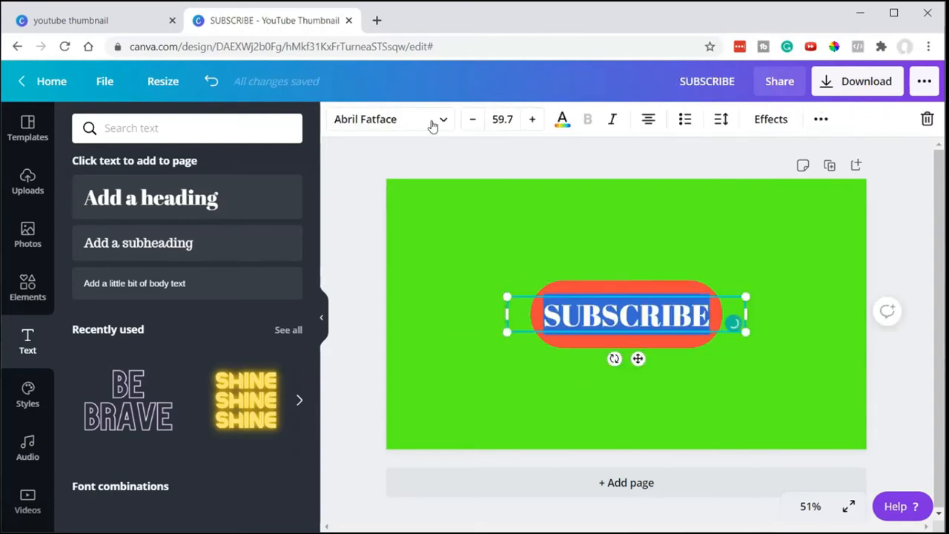
pyautogui.click(433, 126)
pyautogui.click(108, 253)
pyautogui.click(110, 281)
pyautogui.click(104, 230)
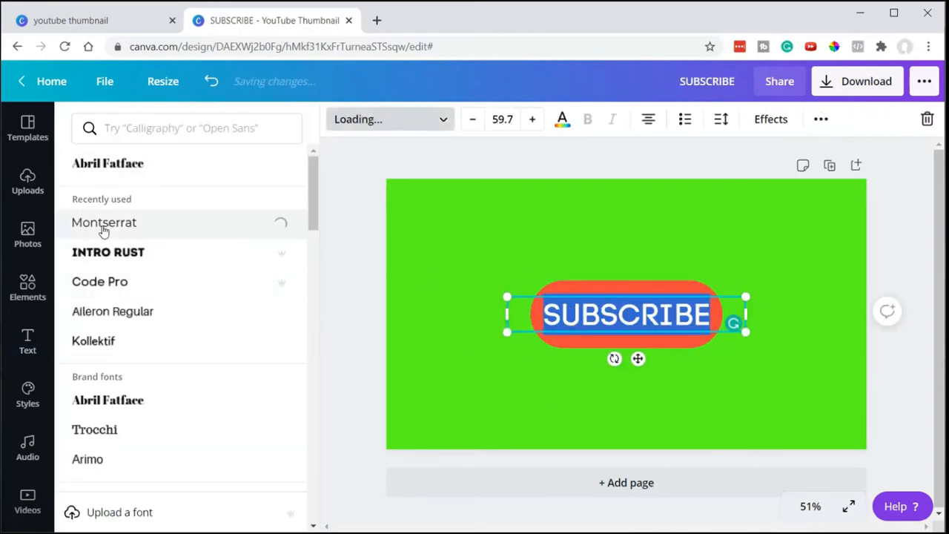
pyautogui.click(365, 299)
pyautogui.click(627, 315)
pyautogui.click(562, 119)
pyautogui.click(287, 336)
# Step: Shrink the button shape and the SUBSCRIBE text and place them together near the page's lower-right corner
pyautogui.click(540, 340)
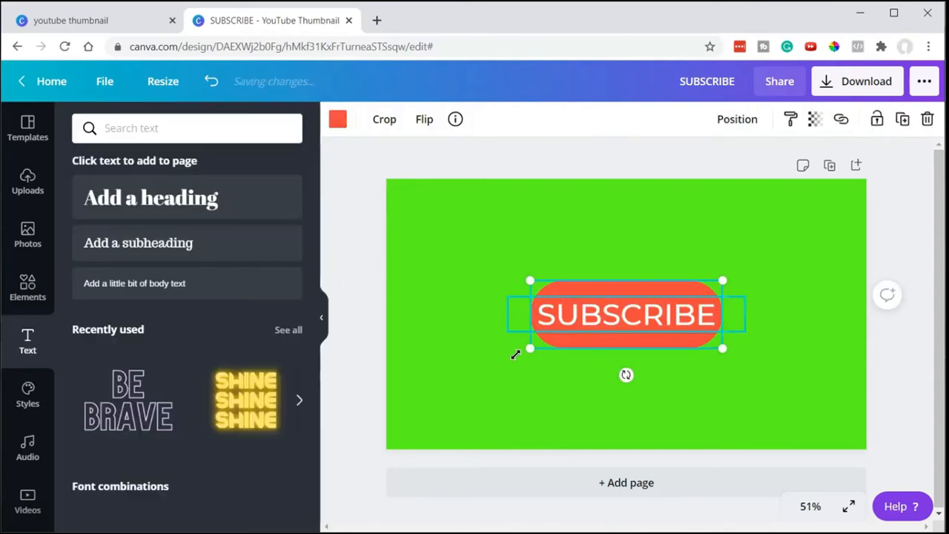
pyautogui.moveTo(516, 355); pyautogui.dragTo(507, 358)
pyautogui.moveTo(562, 327); pyautogui.dragTo(701, 425)
pyautogui.moveTo(648, 366); pyautogui.dragTo(749, 403)
pyautogui.moveTo(807, 418); pyautogui.dragTo(791, 404)
pyautogui.moveTo(509, 295); pyautogui.dragTo(757, 421)
pyautogui.moveTo(724, 406); pyautogui.dragTo(769, 413)
pyautogui.moveTo(811, 421); pyautogui.dragTo(789, 417)
# Step: Try the Tumble page animation on the ungrouped button and text
pyautogui.click(357, 234)
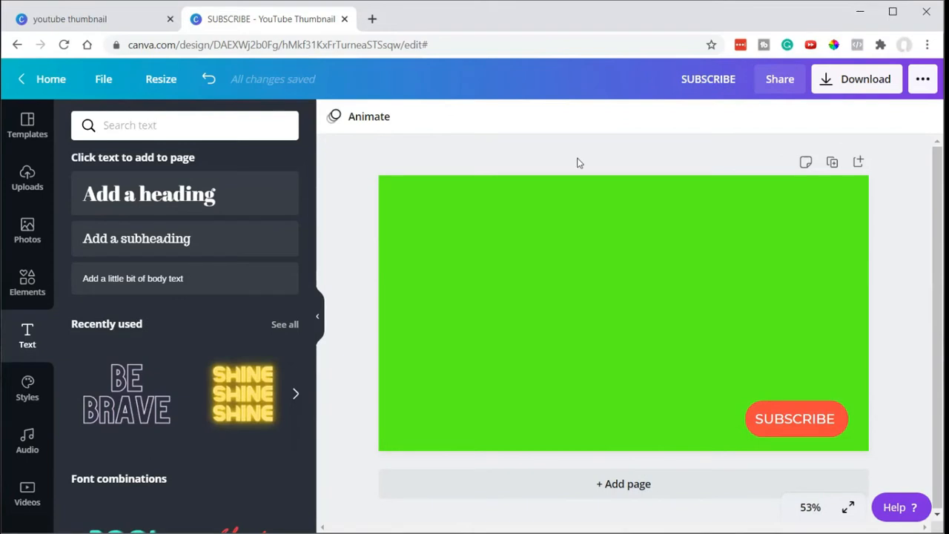
pyautogui.click(376, 123)
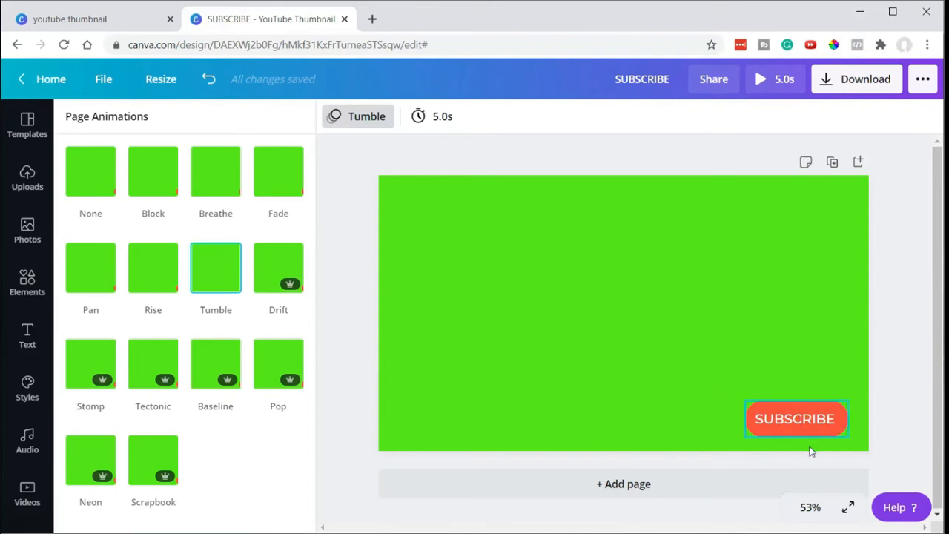
# Step: Group the SUBSCRIBE text with the button shape behind it
pyautogui.click(775, 415)
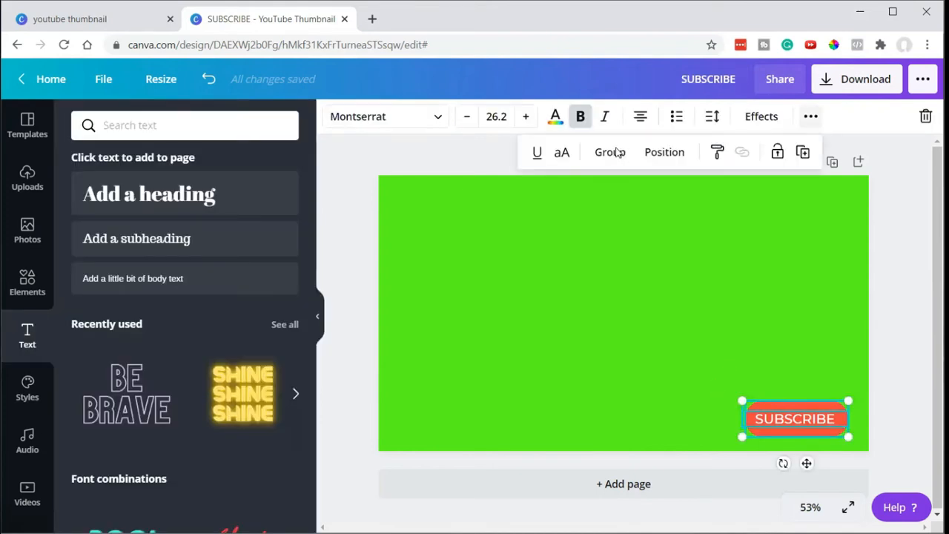
pyautogui.click(615, 152)
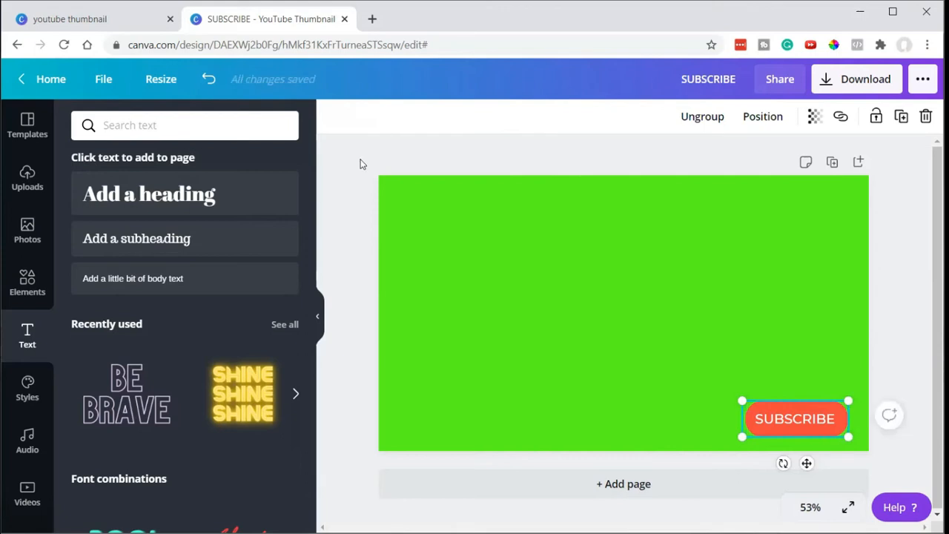
pyautogui.click(356, 128)
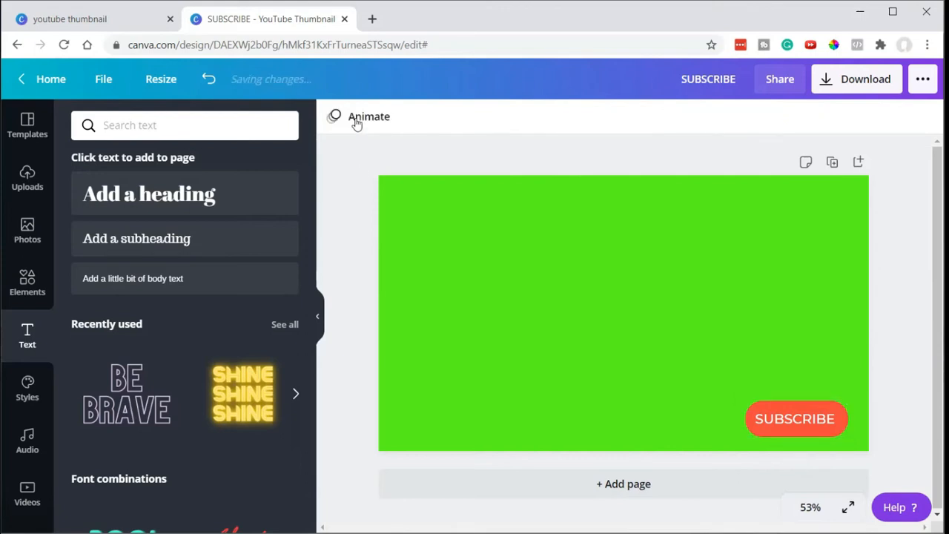
# Step: Try the Tumble, Pan and Fade page animations on the design and apply Breathe
pyautogui.click(356, 120)
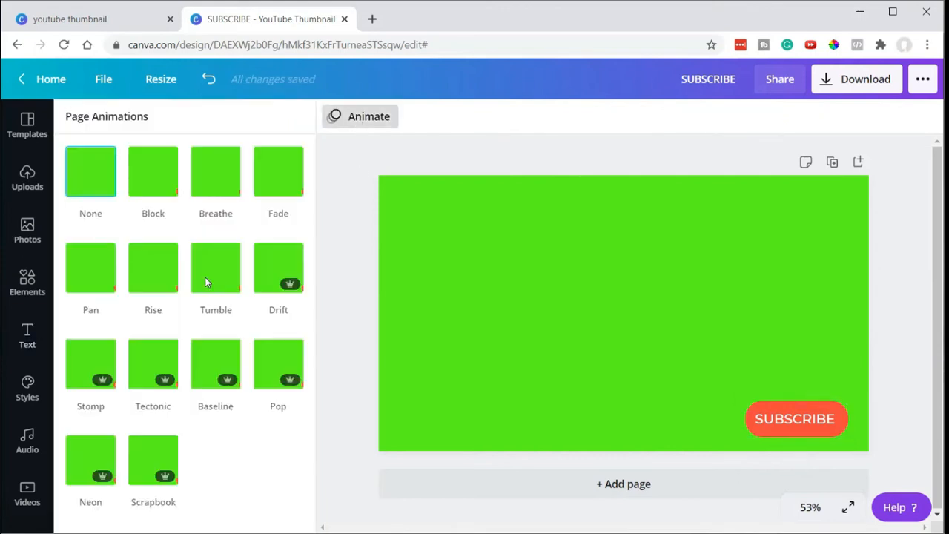
pyautogui.click(204, 282)
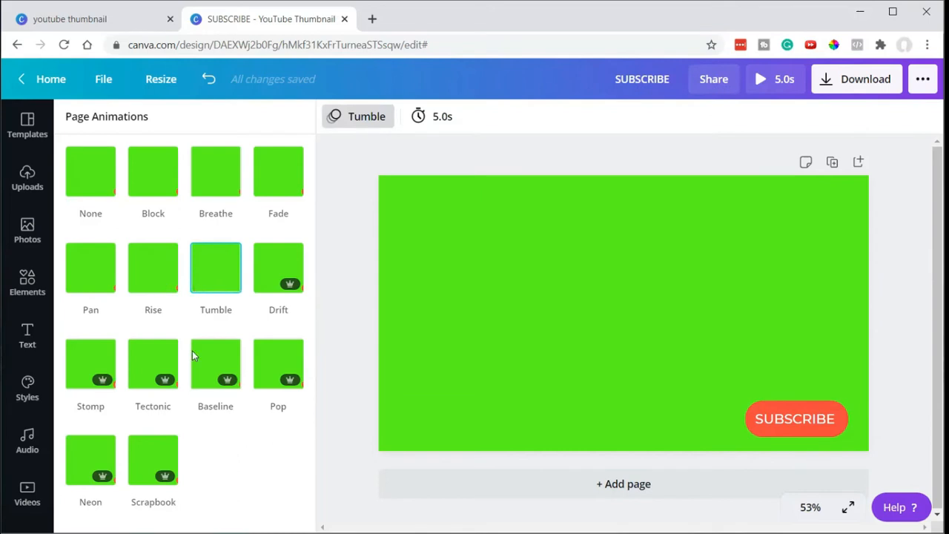
pyautogui.click(132, 290)
pyautogui.click(108, 276)
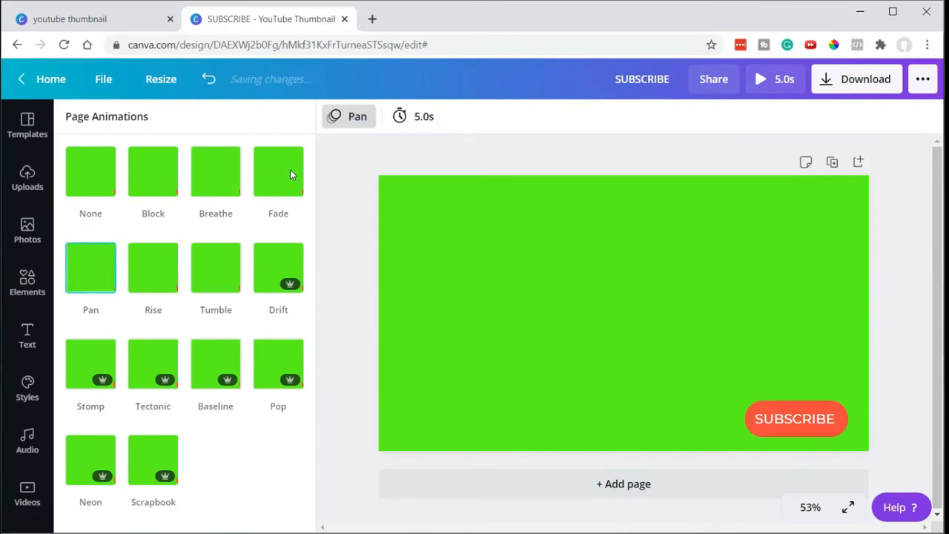
pyautogui.click(290, 176)
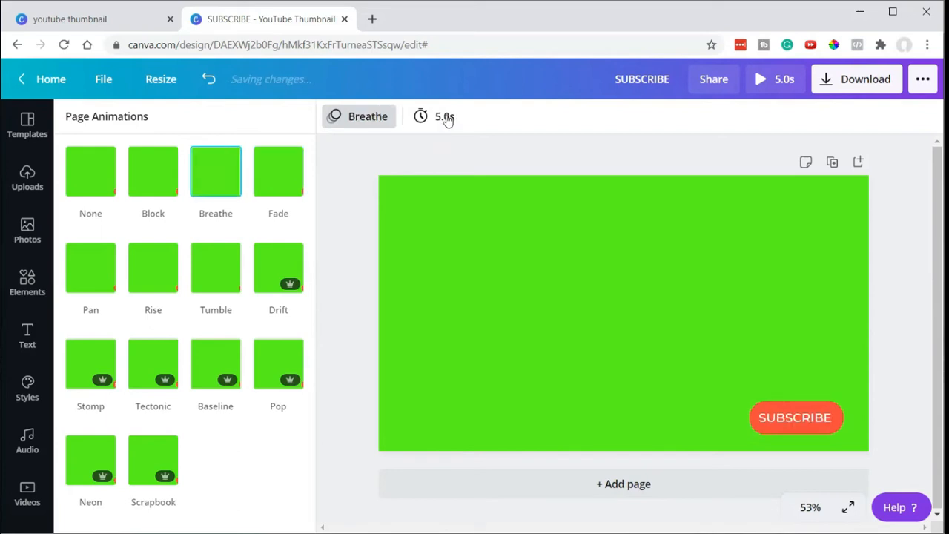
# Step: Set the animated page's timing to 7.0 seconds
pyautogui.click(447, 118)
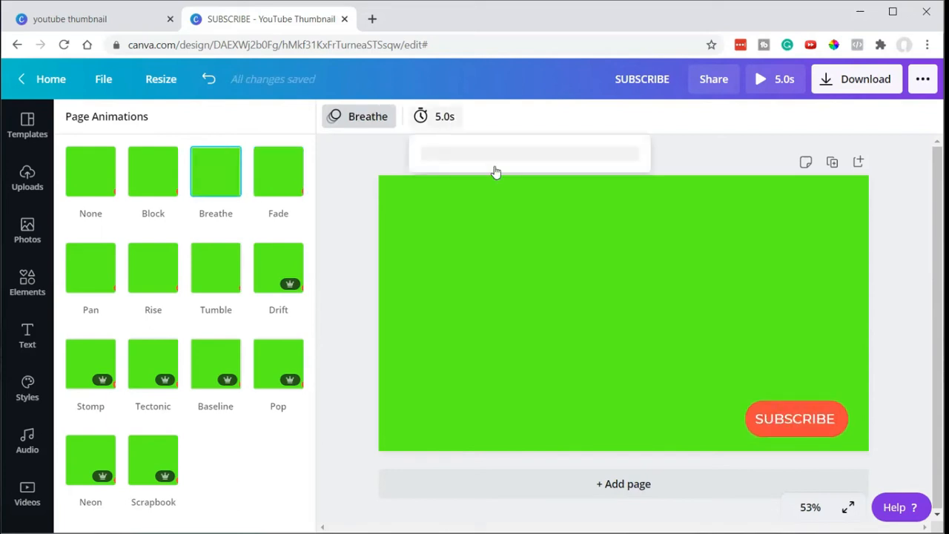
pyautogui.moveTo(510, 170)
pyautogui.mouseDown()
pyautogui.moveTo(519, 168)
pyautogui.moveTo(507, 167)
pyautogui.mouseUp()
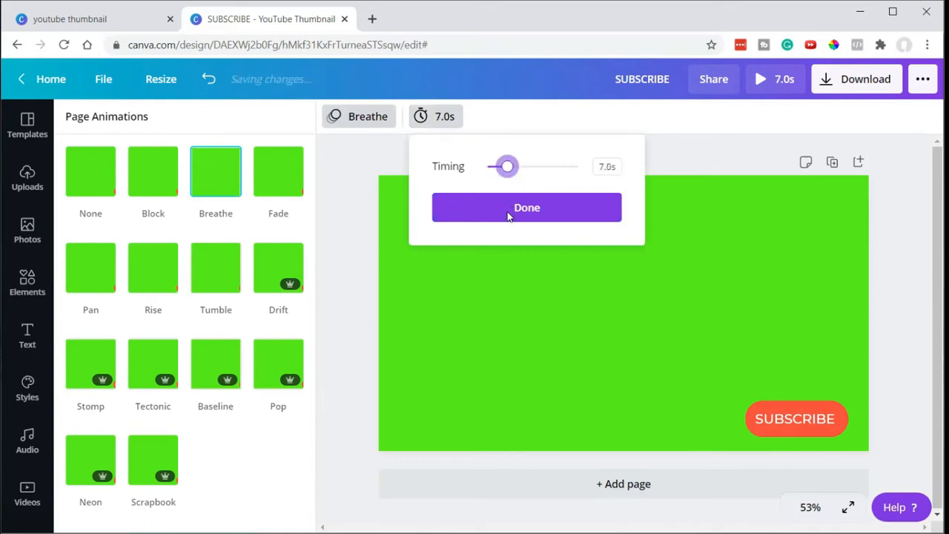
pyautogui.click(509, 211)
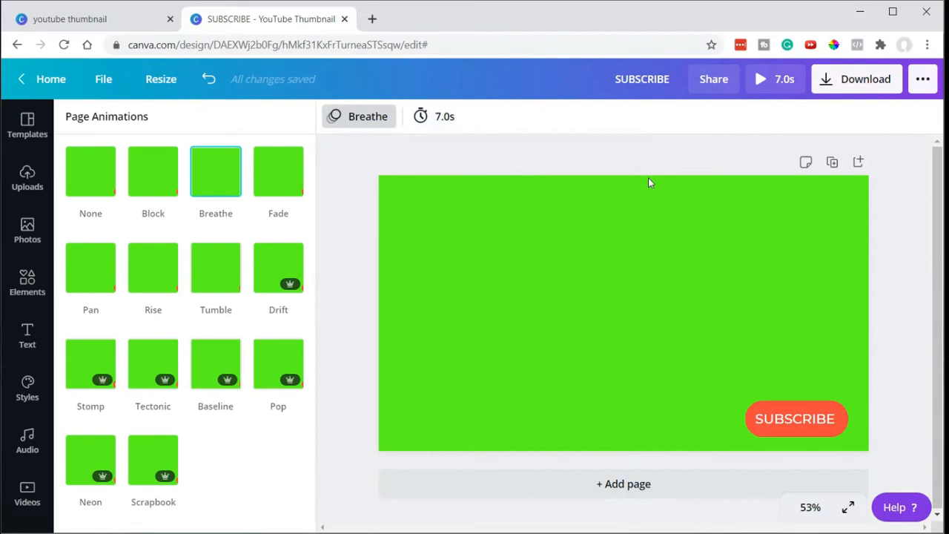
# Step: Download the animated SUBSCRIBE design as an MP4 video
pyautogui.click(864, 91)
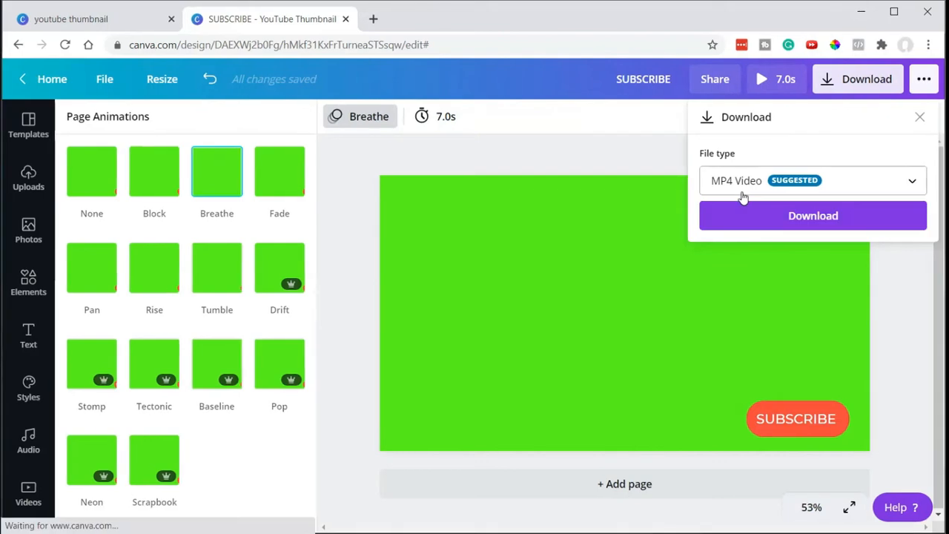
pyautogui.click(798, 221)
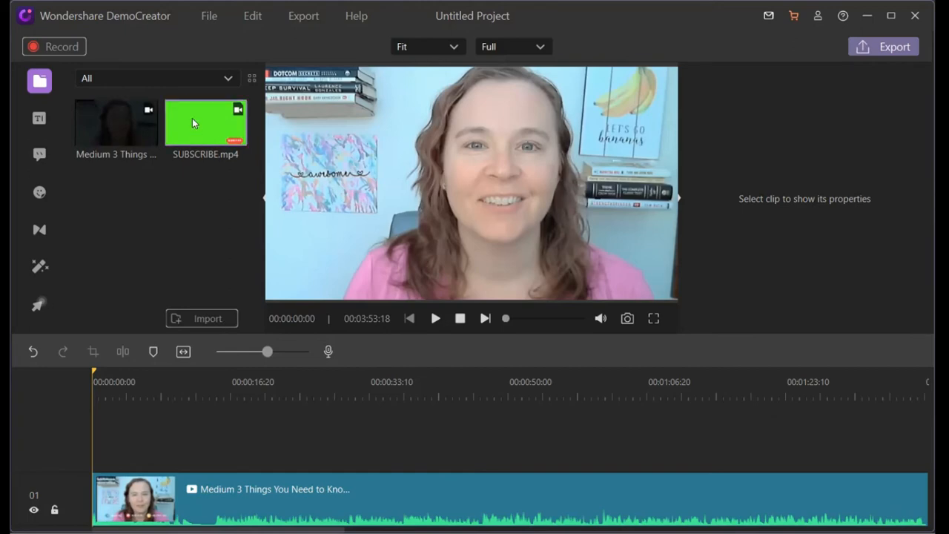
# Step: In Wondershare DemoCreator, place SUBSCRIBE.mp4 on a track above the main video, starting about 6 seconds in, and show its frame at 00:00:08:26
pyautogui.moveTo(198, 116); pyautogui.dragTo(141, 458)
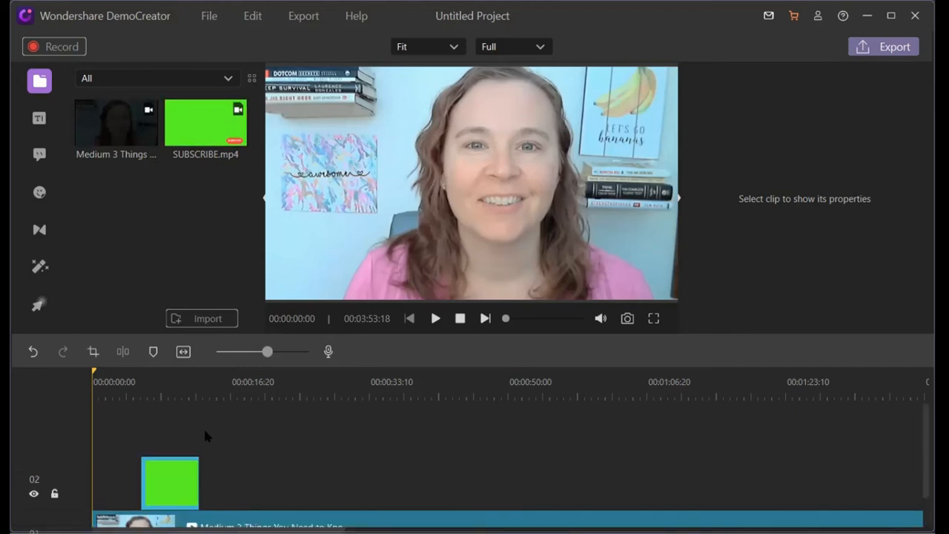
pyautogui.click(165, 383)
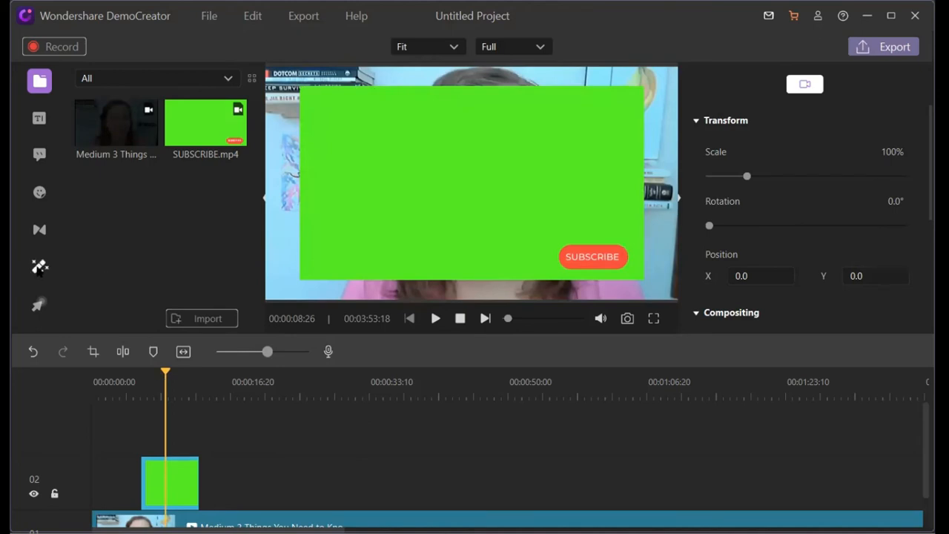
# Step: Apply the GreenScreen effect to the SUBSCRIBE clip and set its chroma key tolerance and offset to 100
pyautogui.click(38, 267)
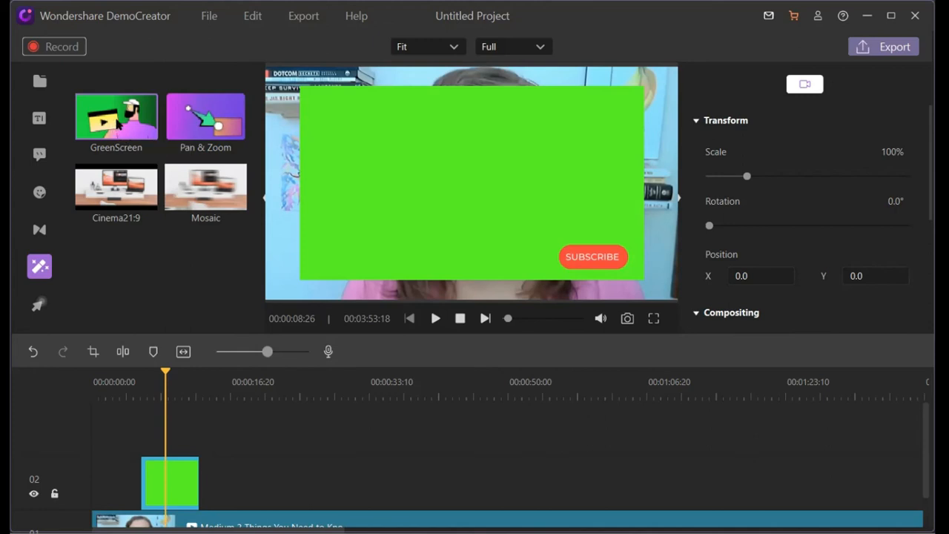
pyautogui.moveTo(117, 124); pyautogui.dragTo(178, 474)
pyautogui.click(176, 486)
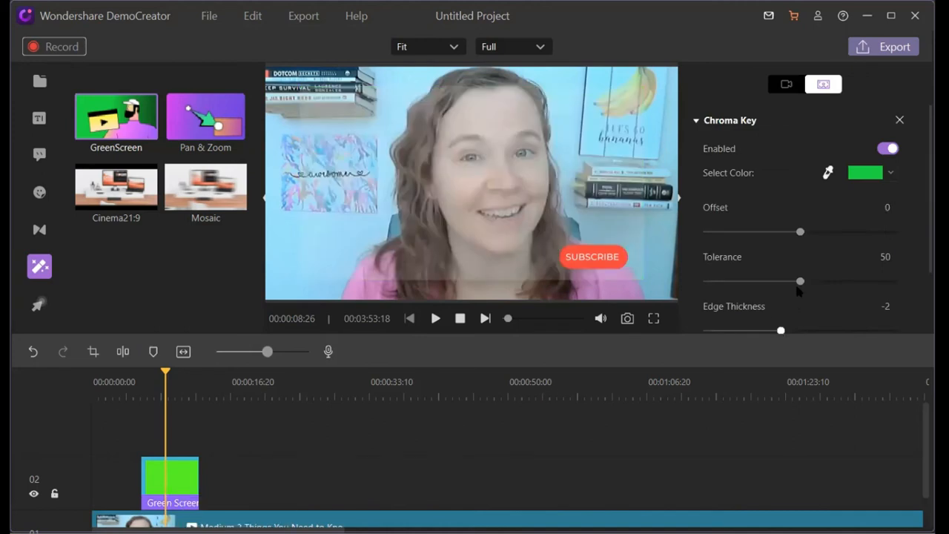
pyautogui.moveTo(800, 282); pyautogui.dragTo(915, 294)
pyautogui.moveTo(801, 231); pyautogui.dragTo(912, 245)
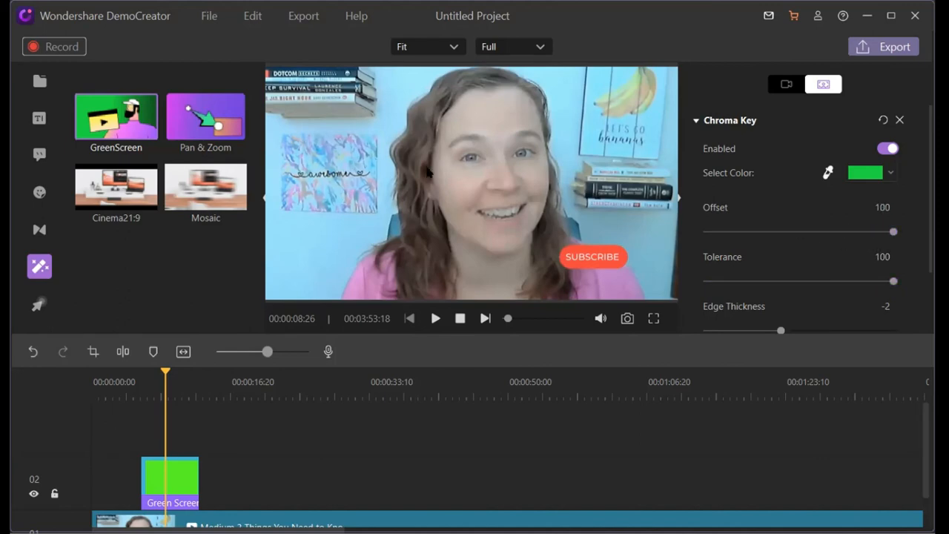
# Step: Shift the keyed SUBSCRIBE overlay slightly toward the frame's lower-right corner and play the video from just before the clip
pyautogui.click(454, 175)
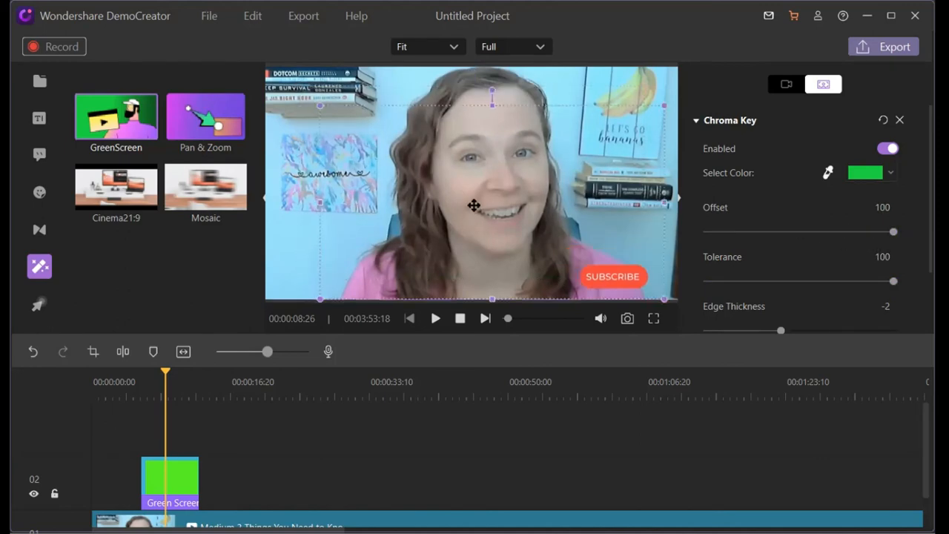
pyautogui.moveTo(472, 202); pyautogui.dragTo(476, 198)
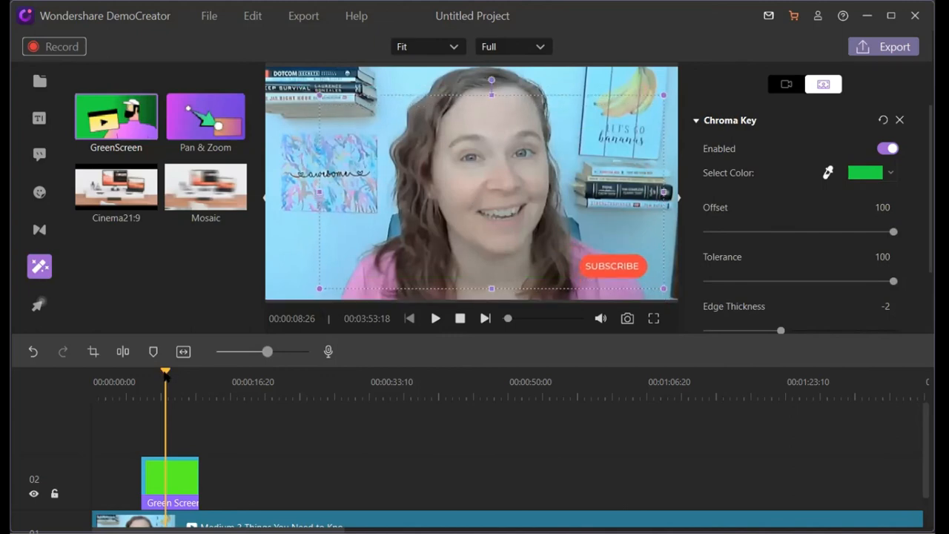
pyautogui.moveTo(165, 376); pyautogui.dragTo(142, 375)
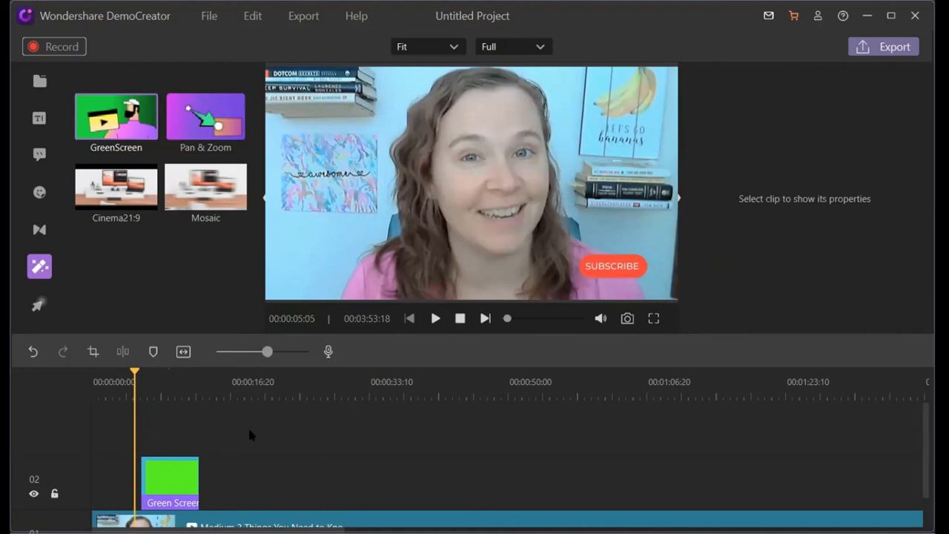
pyautogui.click(436, 318)
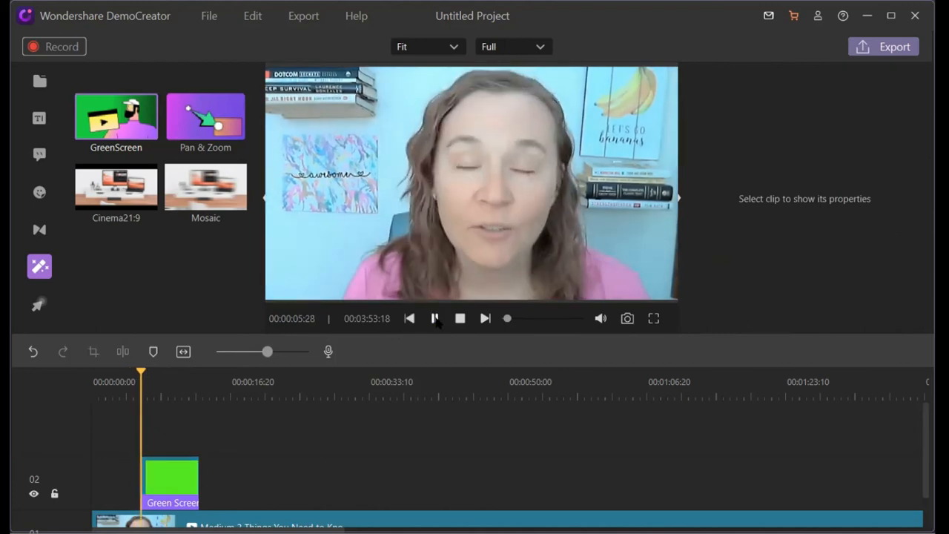